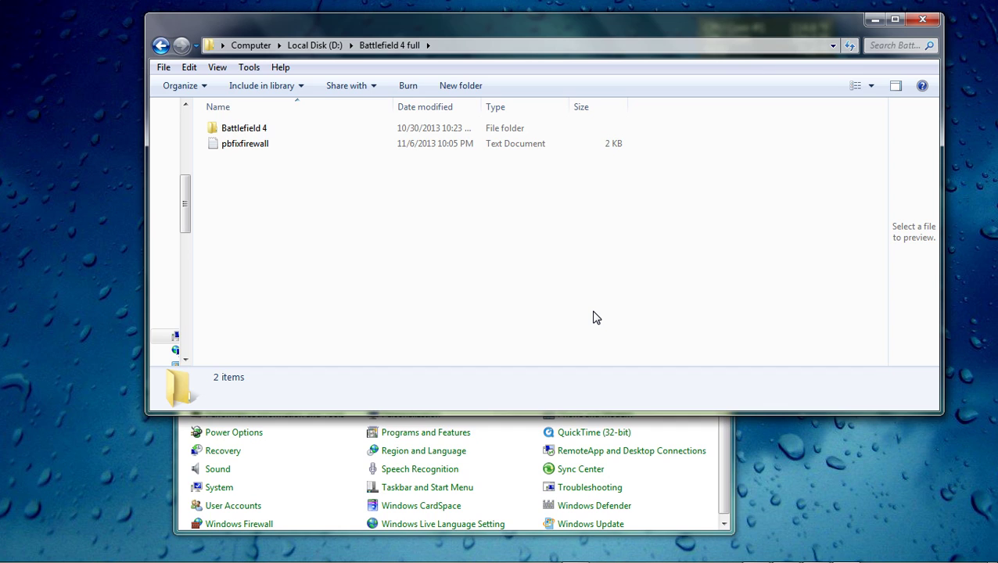
Open the redist folder inside Battlefield 4's __Installer\punkbuster folder
{"action": "left_click", "coordinate": [522, 362]}
{"action": "double_click", "coordinate": [267, 133]}
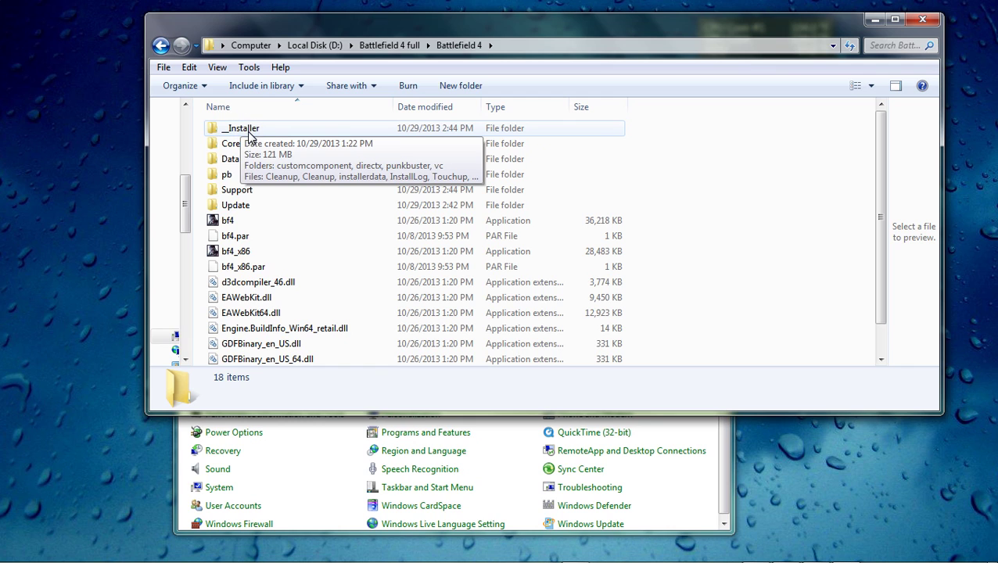
{"action": "double_click", "coordinate": [246, 129]}
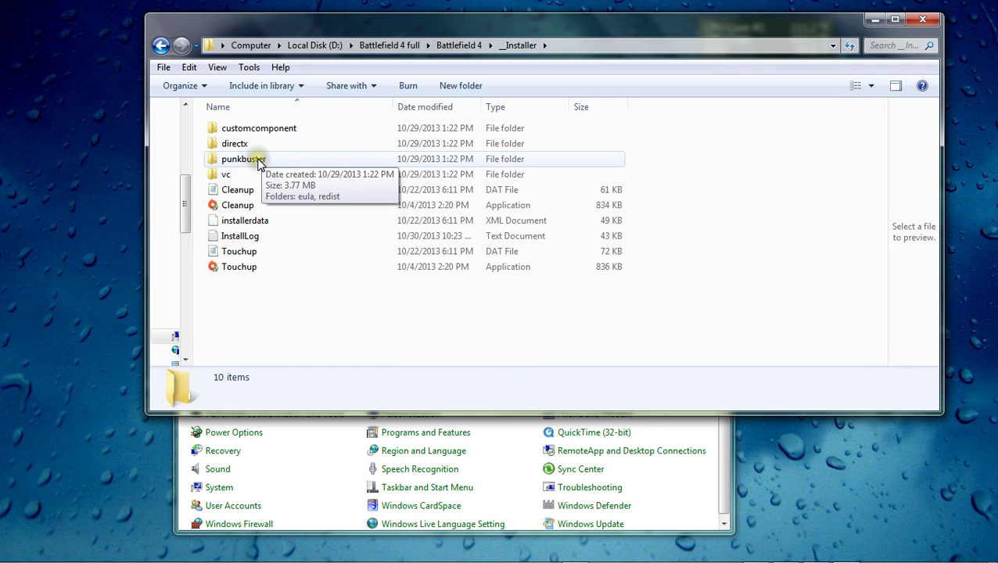
{"action": "double_click", "coordinate": [259, 163]}
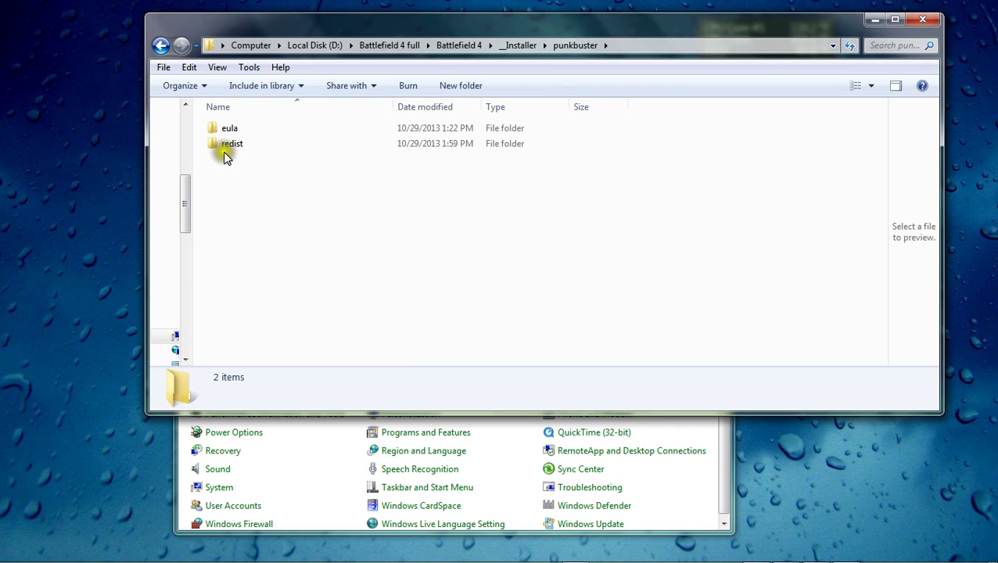
{"action": "double_click", "coordinate": [223, 149]}
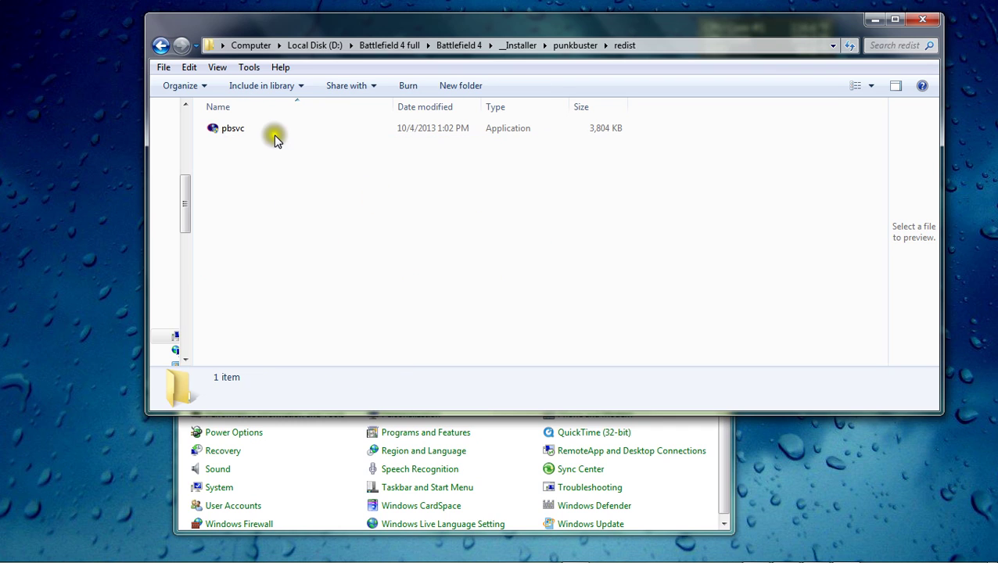
Run the pbsvc application to start the PunkBuster service setup
{"action": "double_click", "coordinate": [236, 140]}
{"action": "double_click", "coordinate": [231, 143]}
{"action": "left_click", "coordinate": [234, 138]}
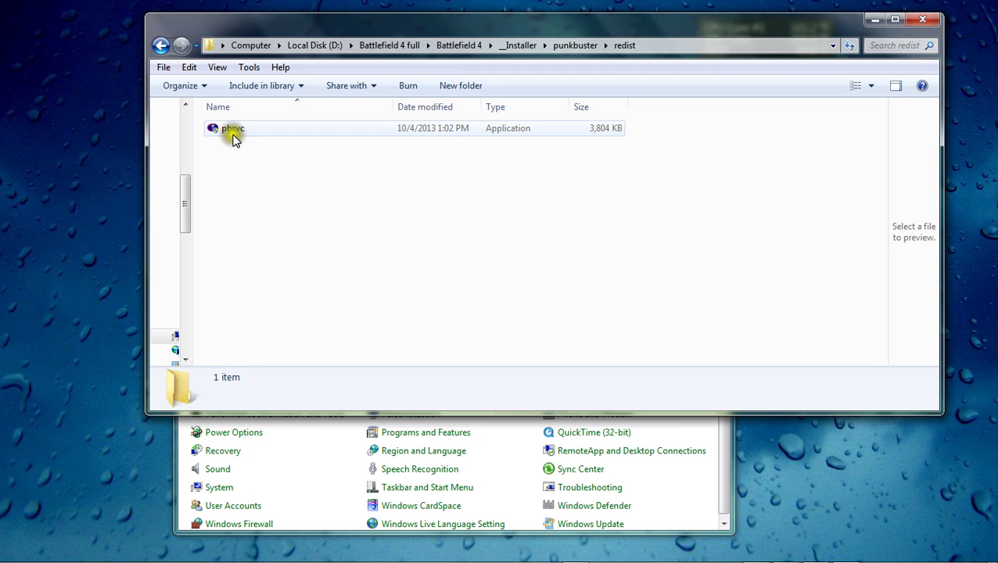
{"action": "left_click", "coordinate": [232, 156]}
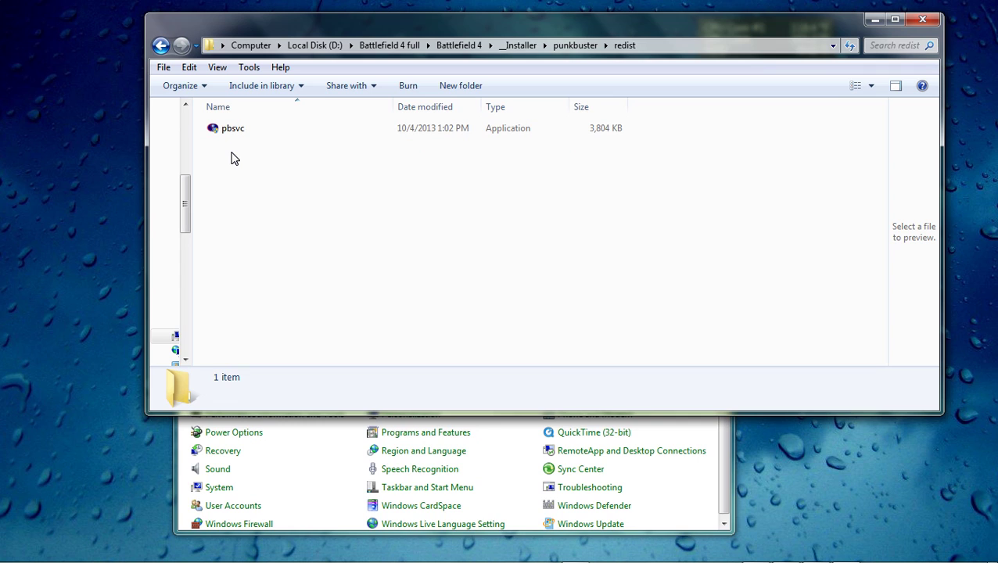
{"action": "left_click", "coordinate": [231, 156]}
{"action": "left_click", "coordinate": [227, 134]}
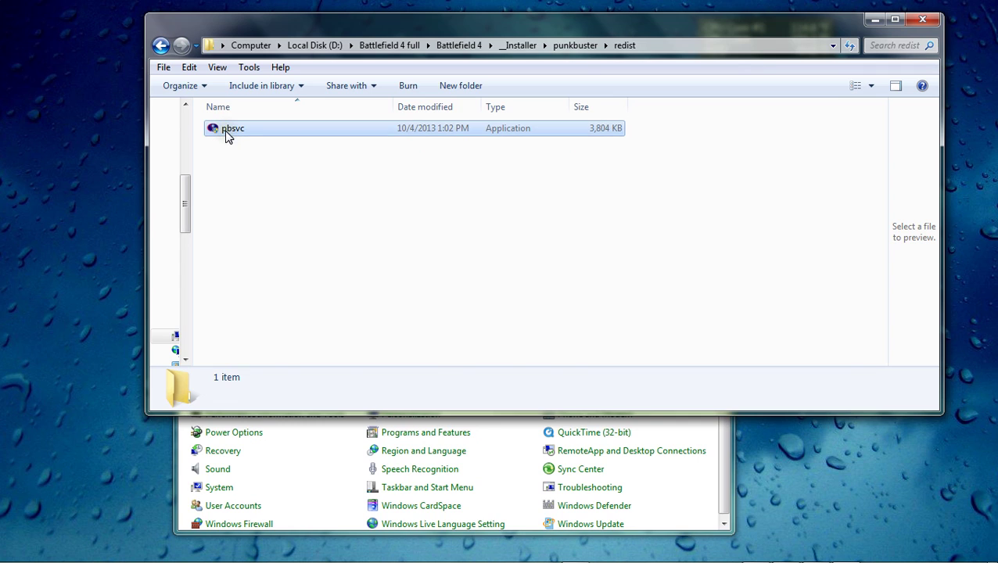
{"action": "double_click", "coordinate": [227, 135]}
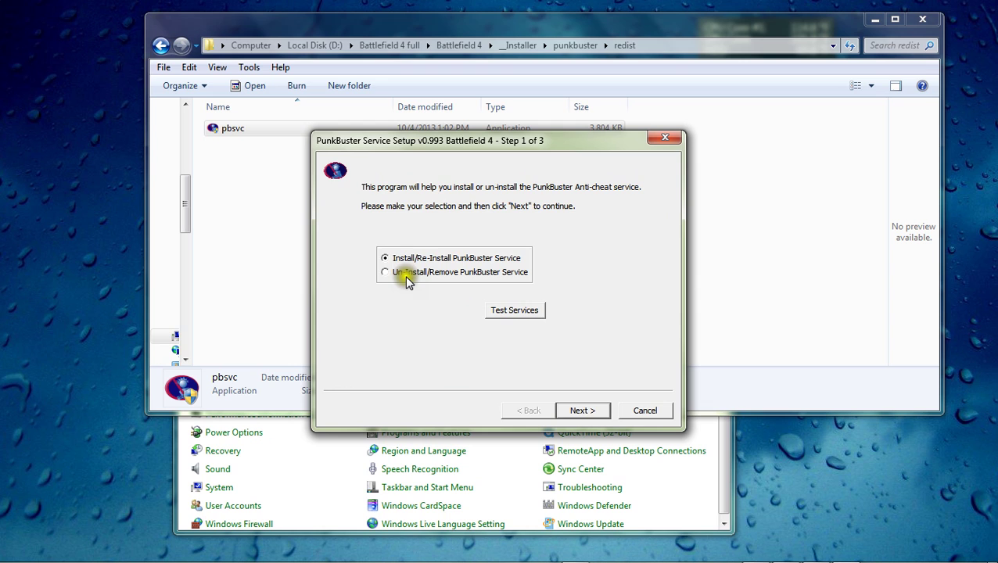
Install or re-install the PunkBuster service and agree to its end user license agreement
{"action": "left_click", "coordinate": [386, 261]}
{"action": "left_click", "coordinate": [582, 410]}
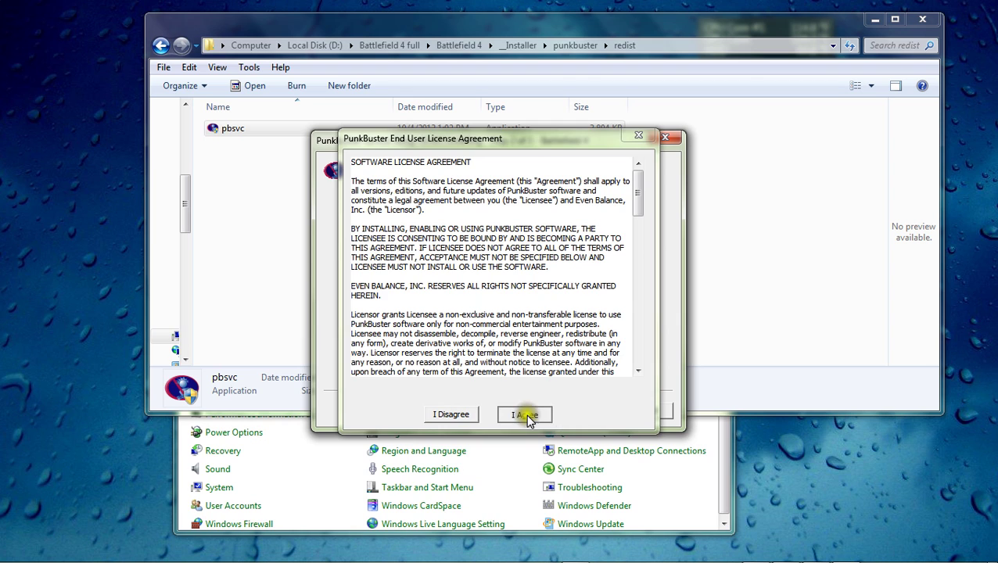
{"action": "left_click", "coordinate": [527, 474]}
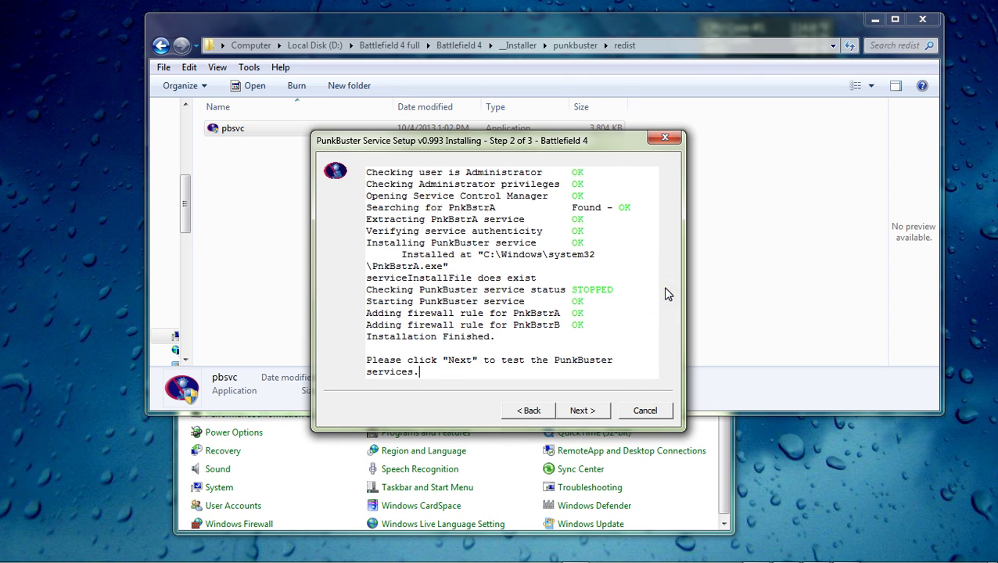
Start the PunkBuster services test, cancel it and exit the setup
{"action": "left_click", "coordinate": [587, 412]}
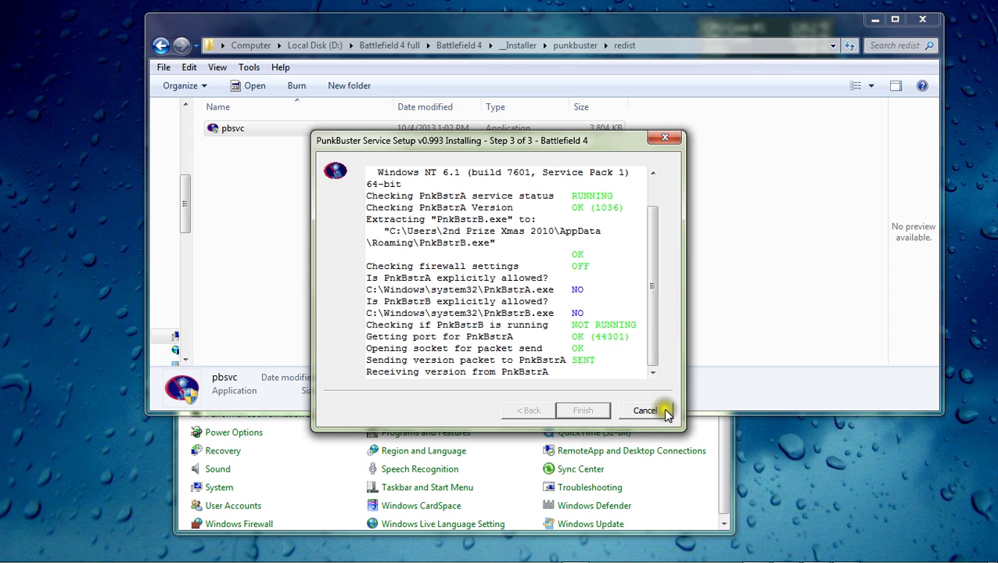
{"action": "left_click", "coordinate": [665, 137]}
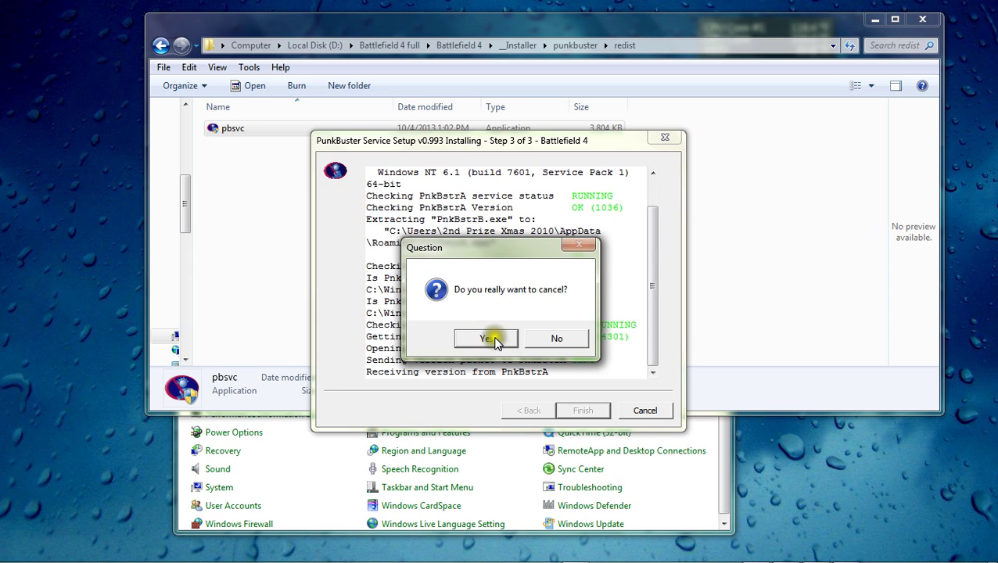
{"action": "left_click", "coordinate": [496, 341]}
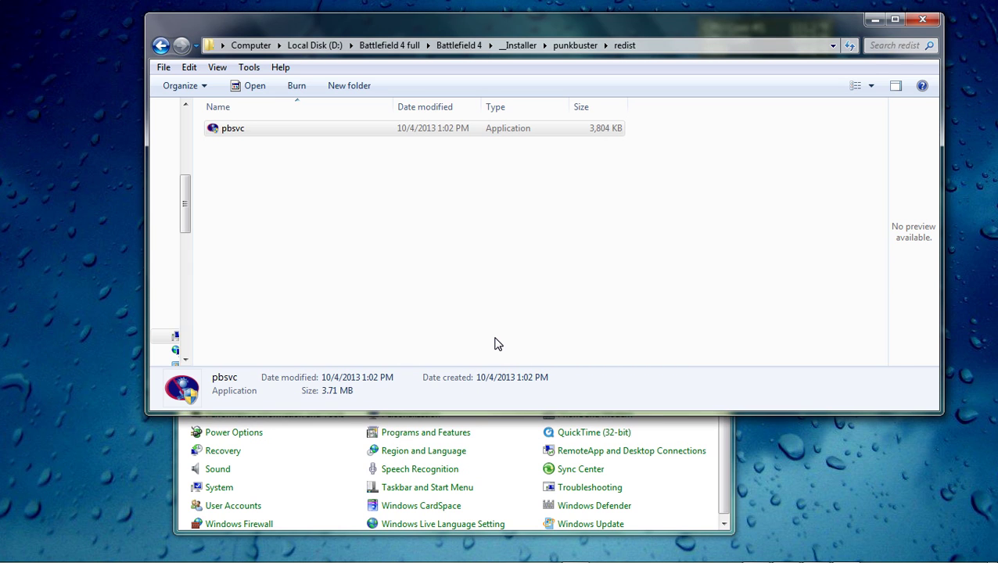
Close the redist folder window and open the inbound rules in Windows Firewall's advanced settings, dismissing the PunkBuster test message
{"action": "left_click", "coordinate": [921, 21]}
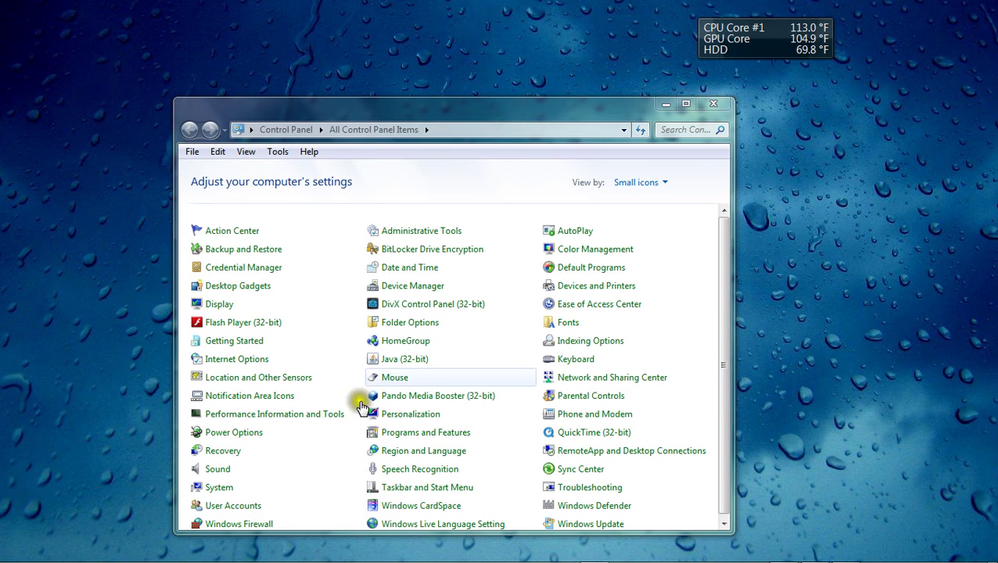
{"action": "left_click", "coordinate": [243, 524]}
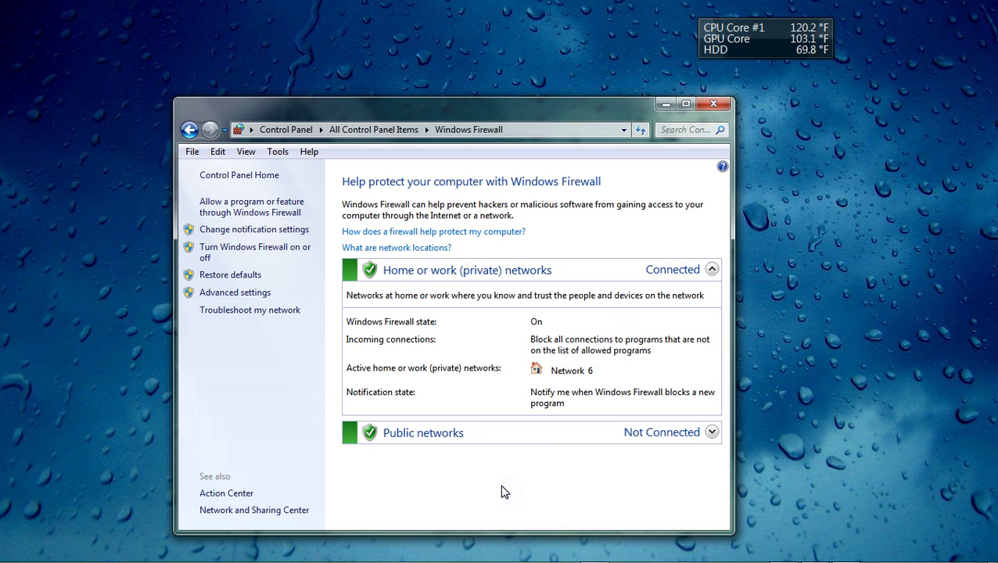
{"action": "left_click", "coordinate": [426, 448]}
{"action": "left_click", "coordinate": [266, 425]}
{"action": "left_click", "coordinate": [235, 293]}
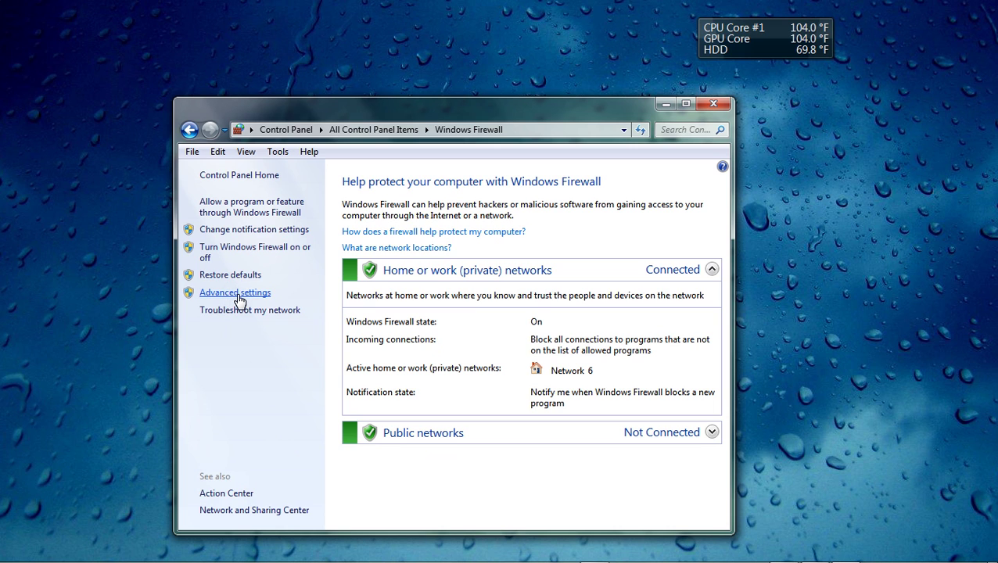
{"action": "left_click", "coordinate": [237, 299]}
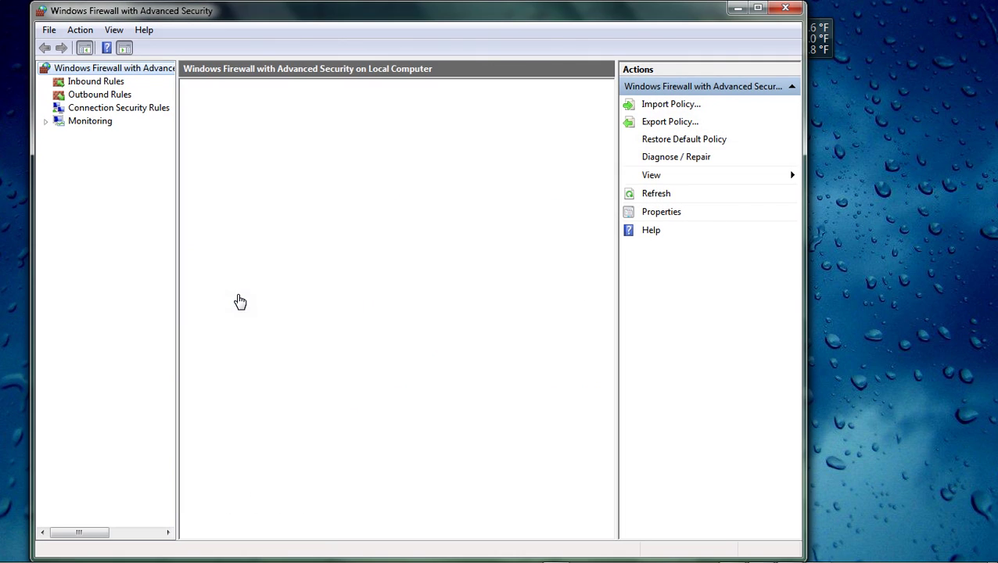
{"action": "left_click", "coordinate": [78, 184]}
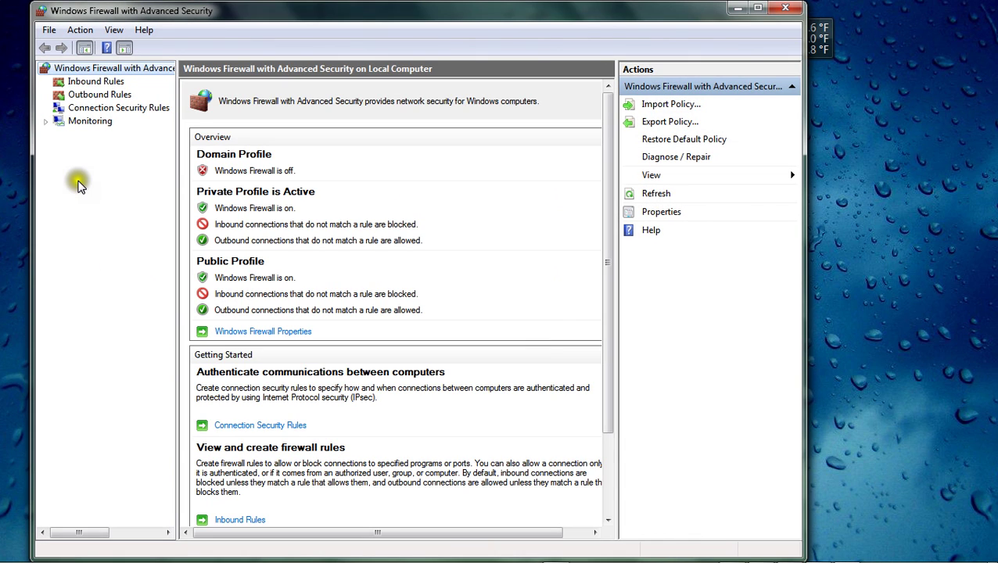
{"action": "left_click", "coordinate": [91, 83]}
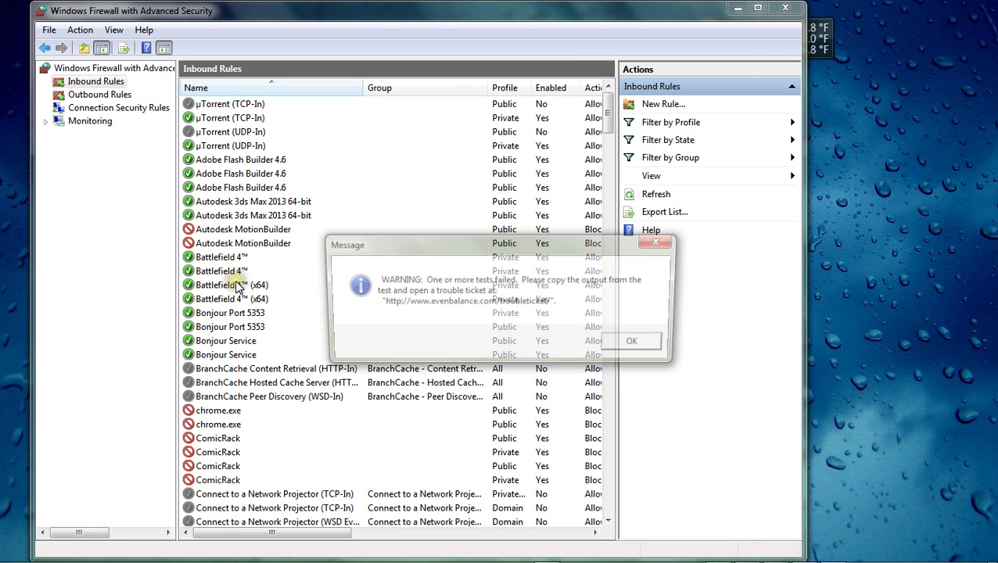
{"action": "left_click", "coordinate": [640, 344]}
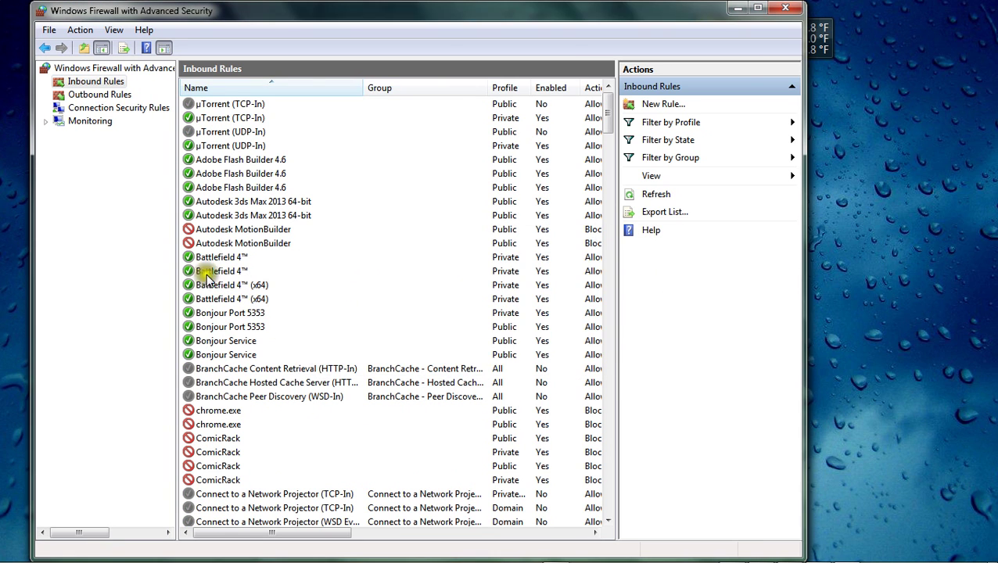
Find the PunkBuster entries among the inbound rules and delete the first PnkBstrA rule, leaving only one
{"action": "scroll", "coordinate": [215, 233], "scroll_direction": "down", "scroll_amount": 4}
{"action": "scroll", "coordinate": [215, 232], "scroll_direction": "down", "scroll_amount": 20}
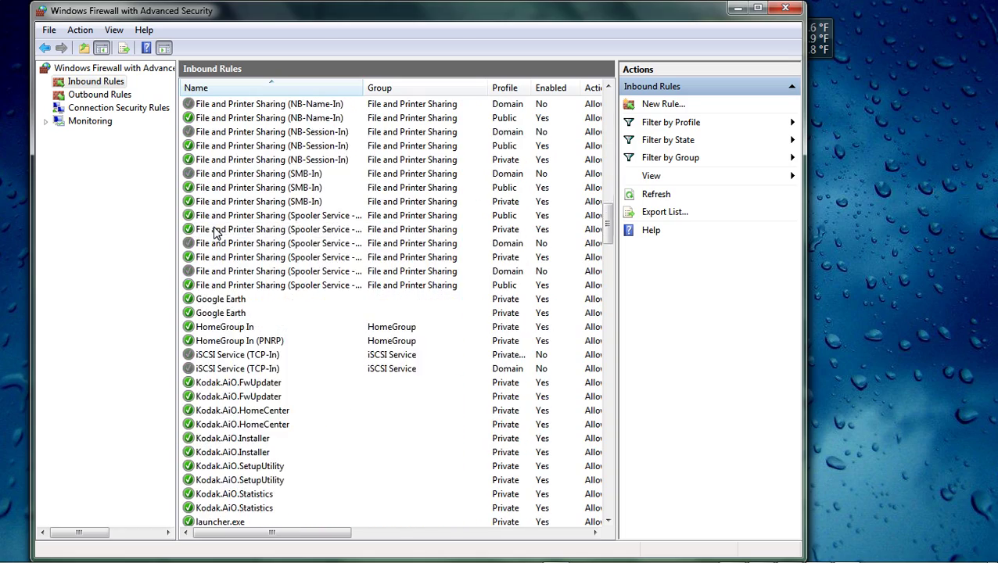
{"action": "scroll", "coordinate": [216, 232], "scroll_direction": "down", "scroll_amount": 10}
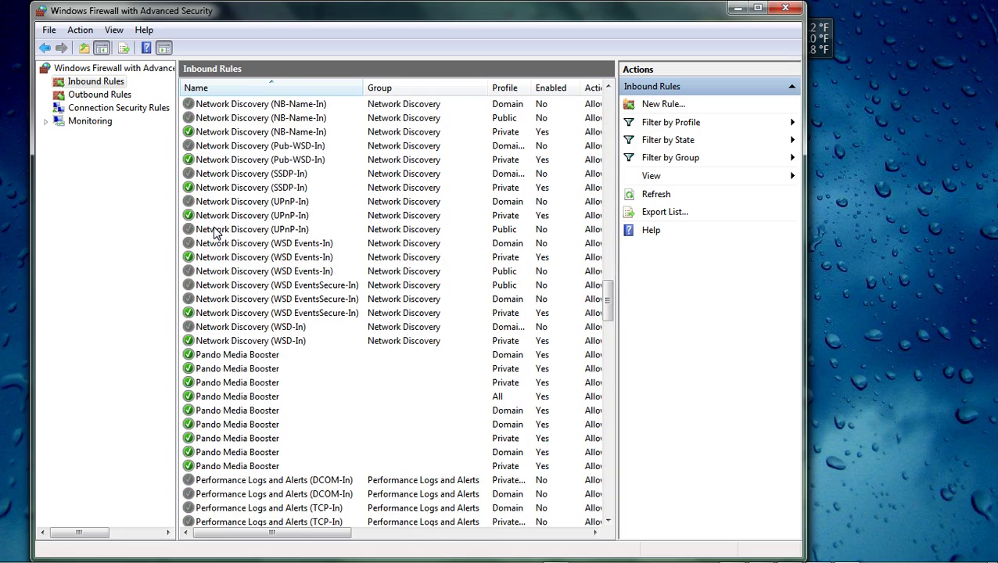
{"action": "scroll", "coordinate": [215, 232], "scroll_direction": "down", "scroll_amount": 5}
{"action": "scroll", "coordinate": [256, 312], "scroll_direction": "down", "scroll_amount": 5}
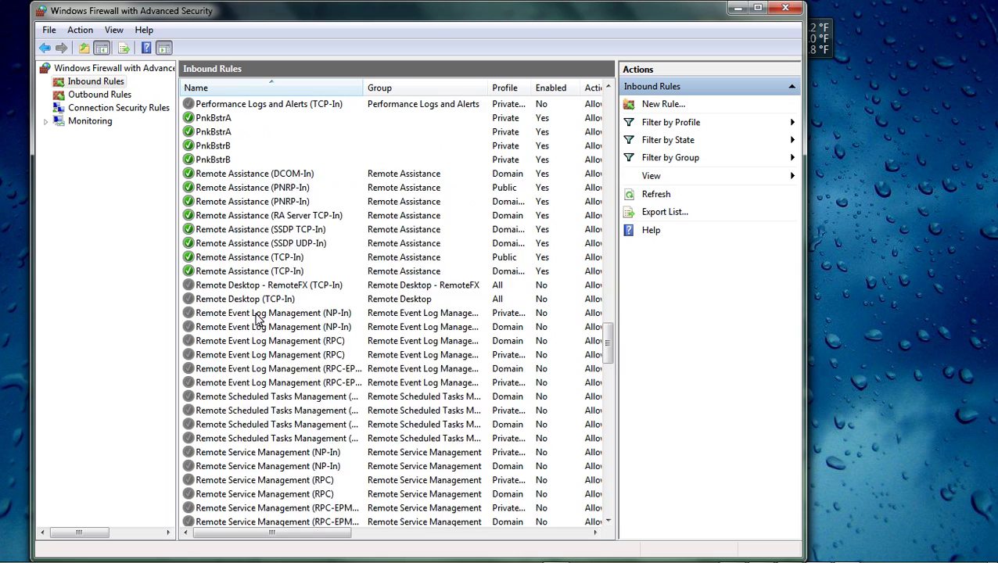
{"action": "scroll", "coordinate": [258, 317], "scroll_direction": "up", "scroll_amount": 5}
{"action": "scroll", "coordinate": [258, 316], "scroll_direction": "down", "scroll_amount": 2}
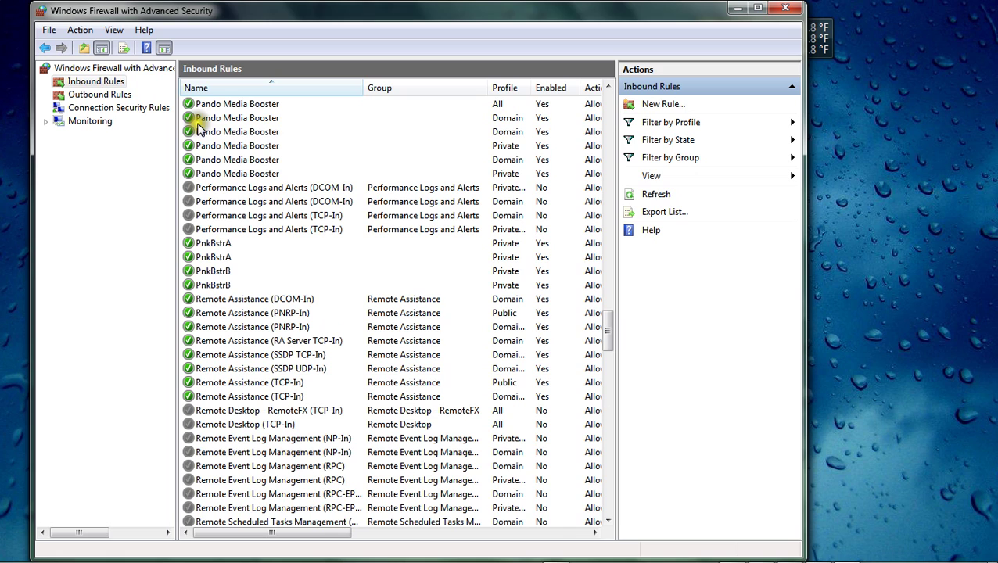
{"action": "left_click", "coordinate": [225, 245]}
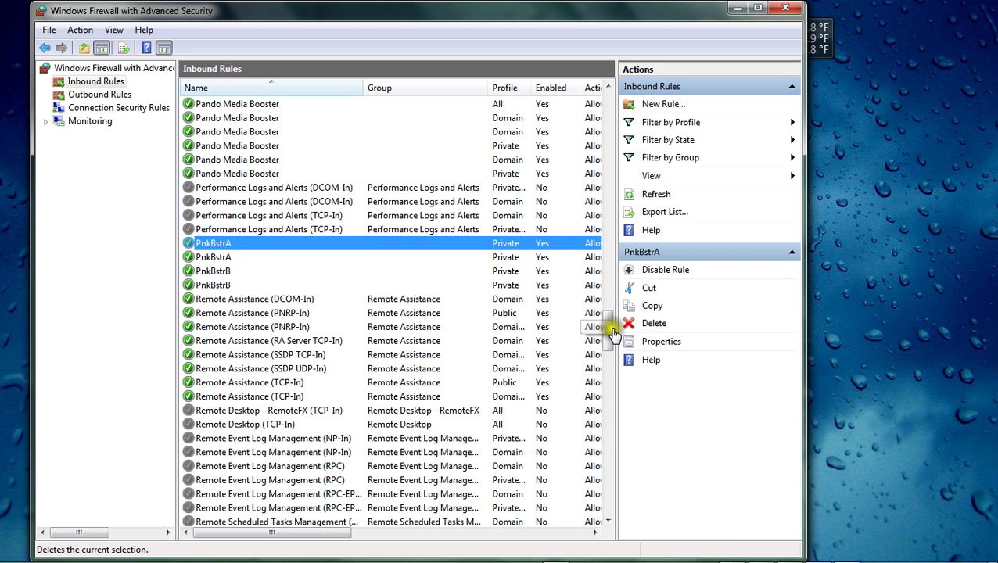
{"action": "left_click", "coordinate": [654, 323]}
{"action": "left_click", "coordinate": [526, 342]}
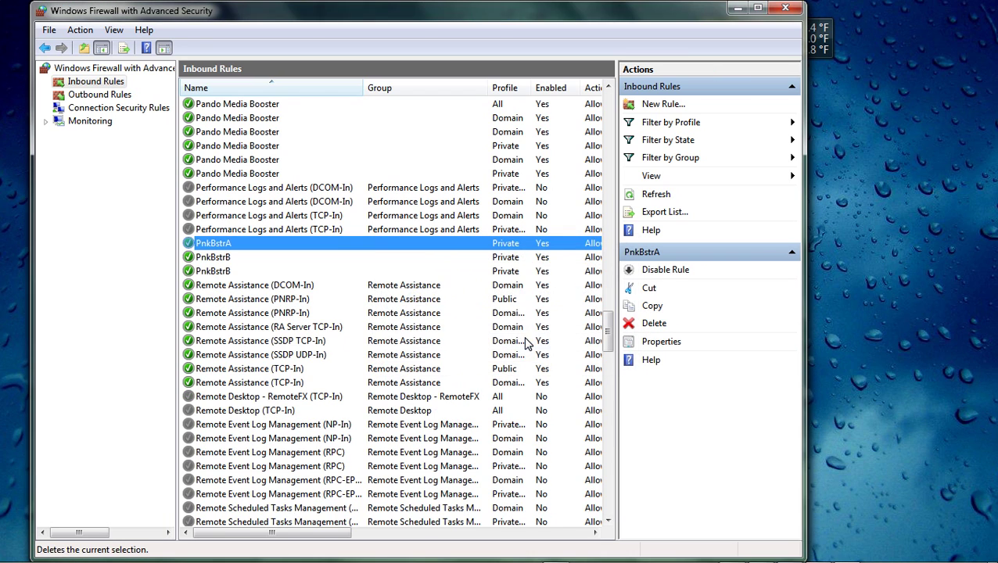
Delete the second PnkBstrB inbound rule, leaving only one
{"action": "left_click", "coordinate": [206, 271]}
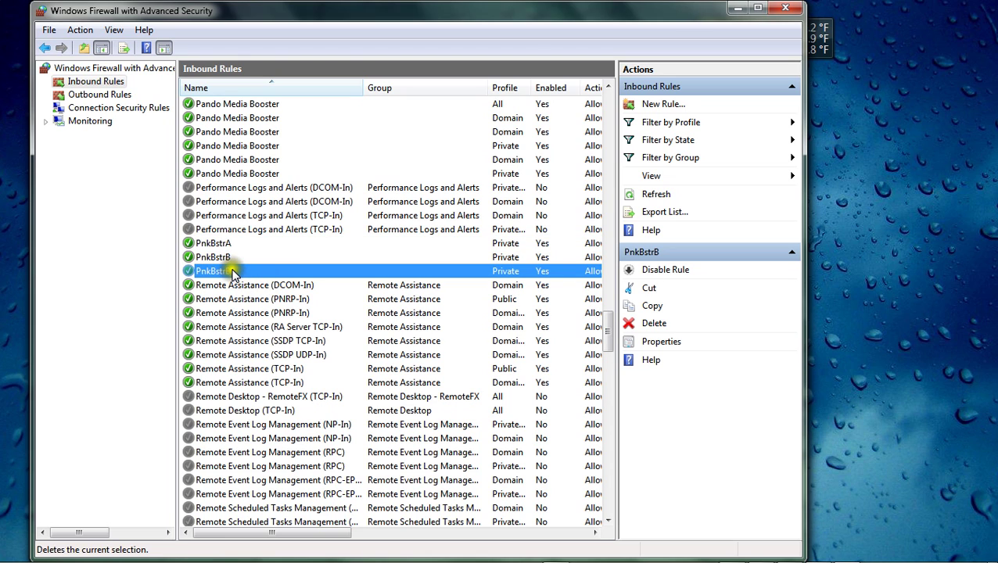
{"action": "left_click", "coordinate": [656, 324]}
{"action": "left_click", "coordinate": [548, 342]}
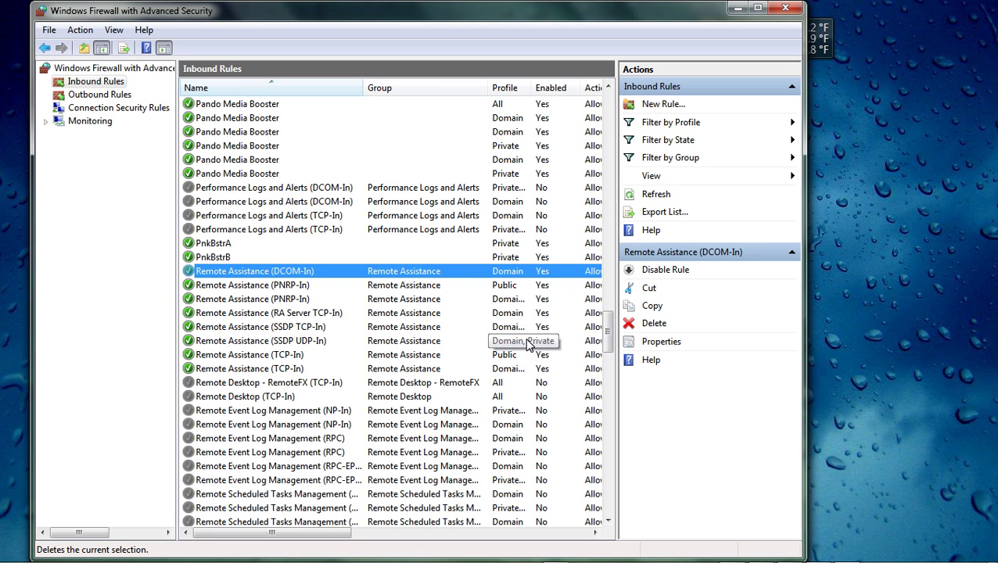
Set the remaining PnkBstrA inbound rule to apply to all programs that meet the specified conditions
{"action": "double_click", "coordinate": [215, 247]}
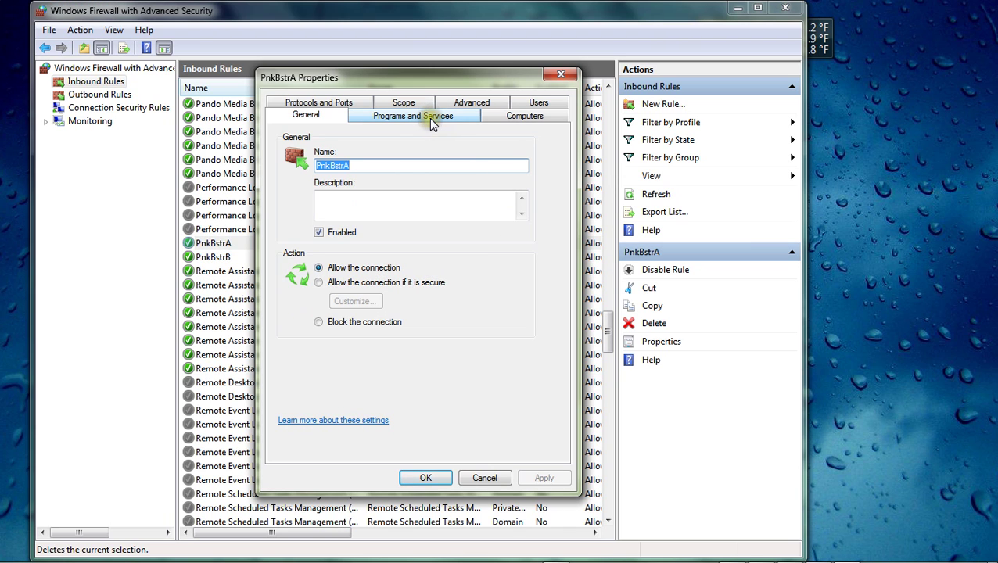
{"action": "left_click", "coordinate": [429, 118]}
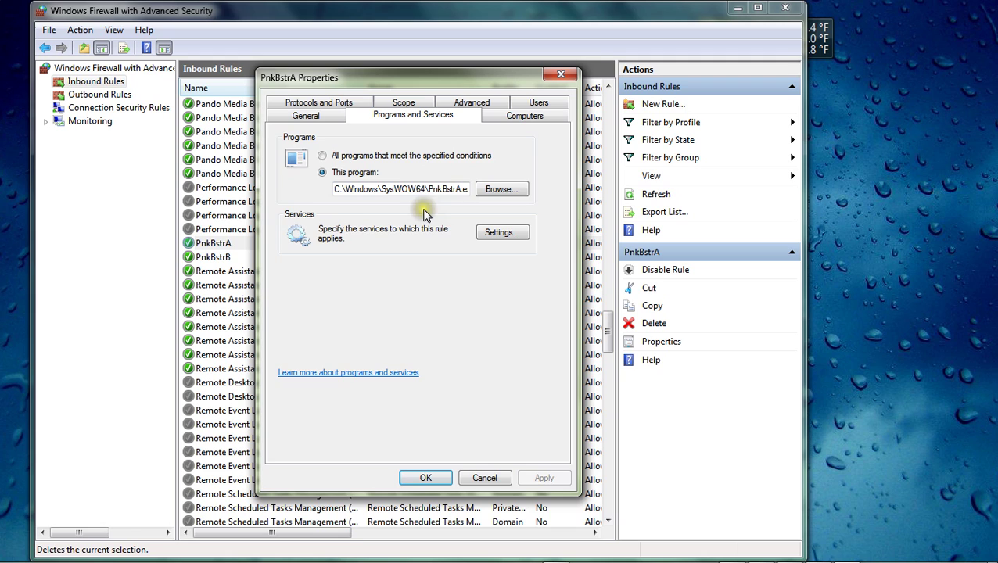
{"action": "left_click", "coordinate": [323, 156]}
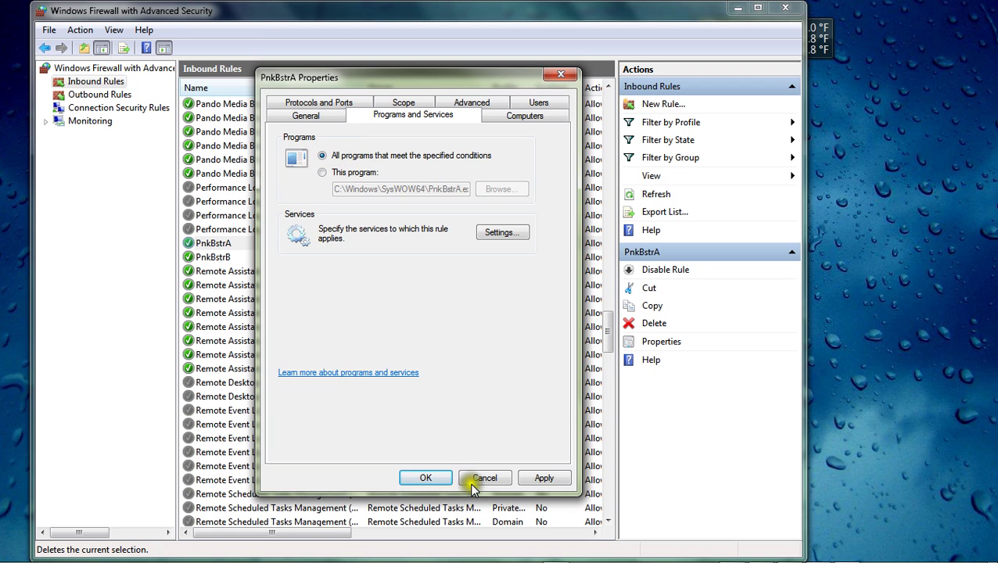
{"action": "left_click", "coordinate": [426, 479]}
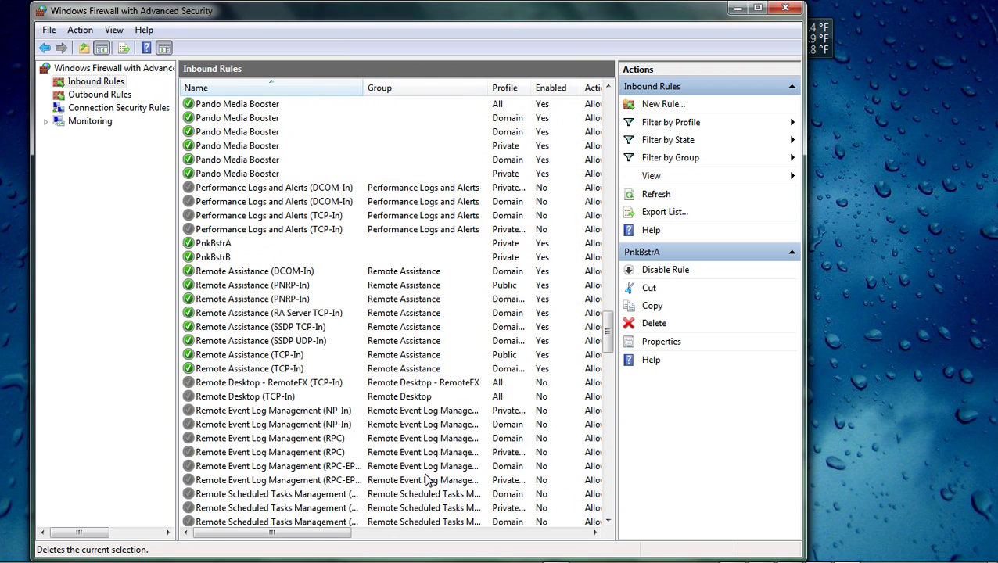
Set the remaining PnkBstrB inbound rule to apply to all programs that meet the specified conditions
{"action": "double_click", "coordinate": [223, 256]}
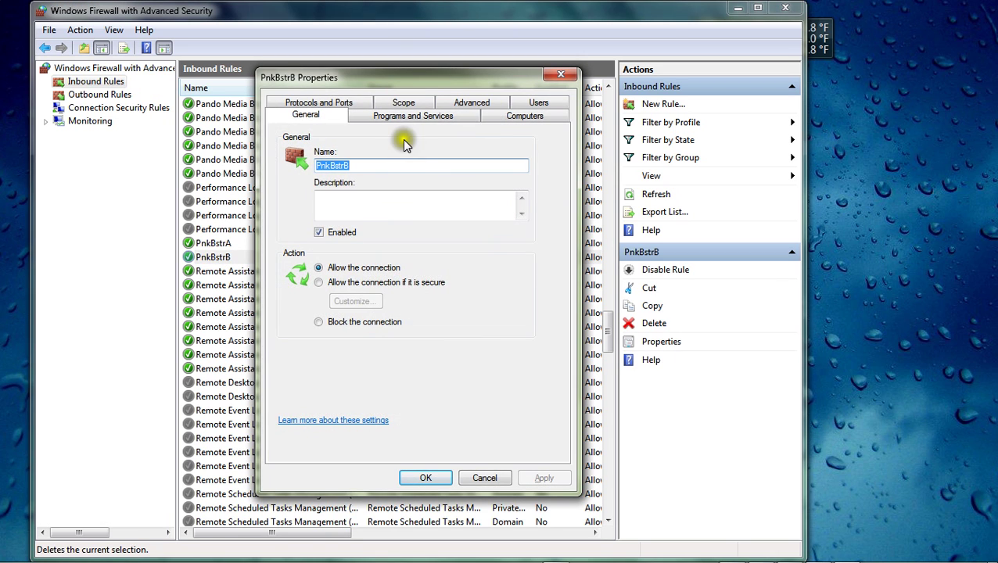
{"action": "left_click", "coordinate": [405, 116]}
{"action": "left_click", "coordinate": [346, 157]}
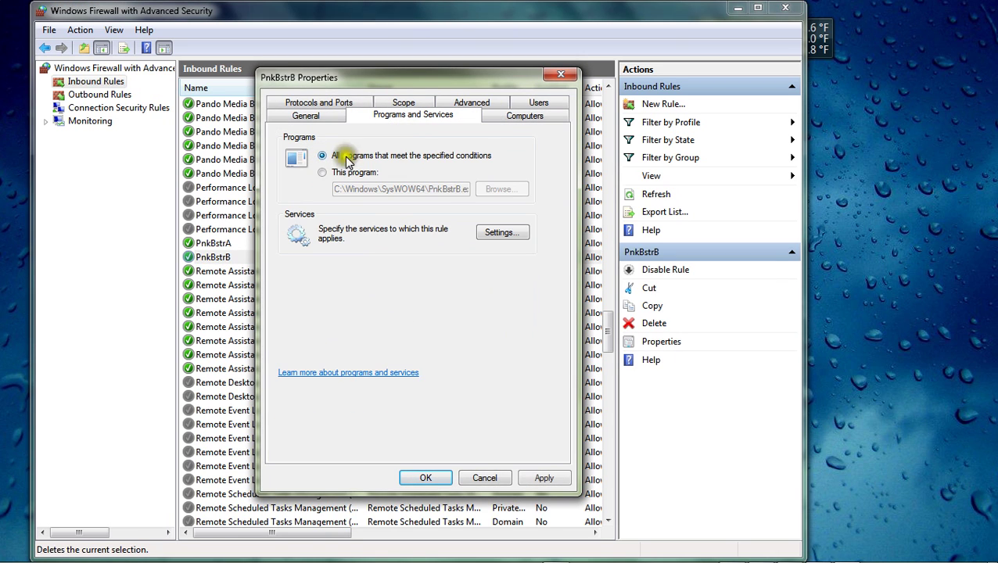
{"action": "left_click", "coordinate": [425, 478]}
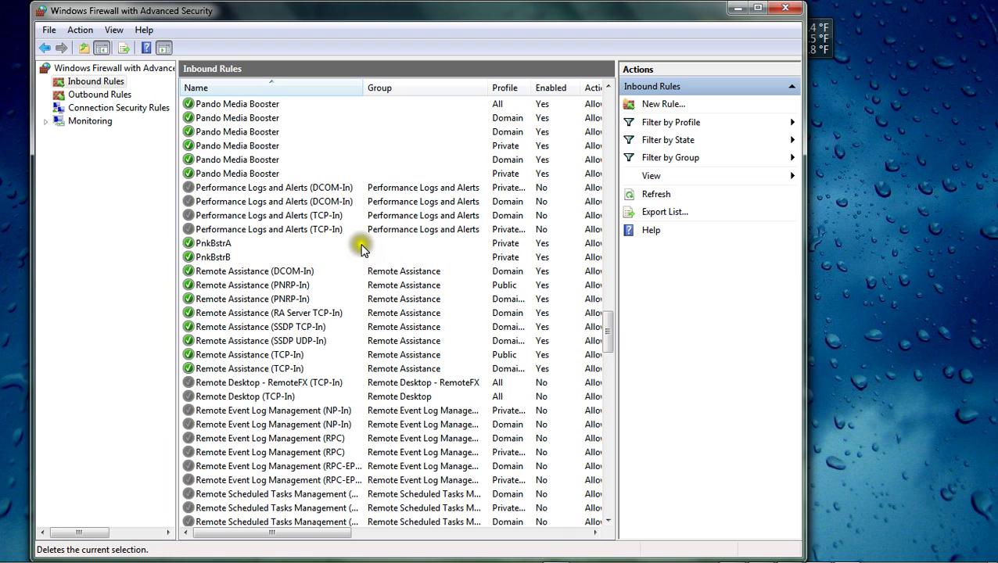
{"action": "left_click", "coordinate": [349, 296]}
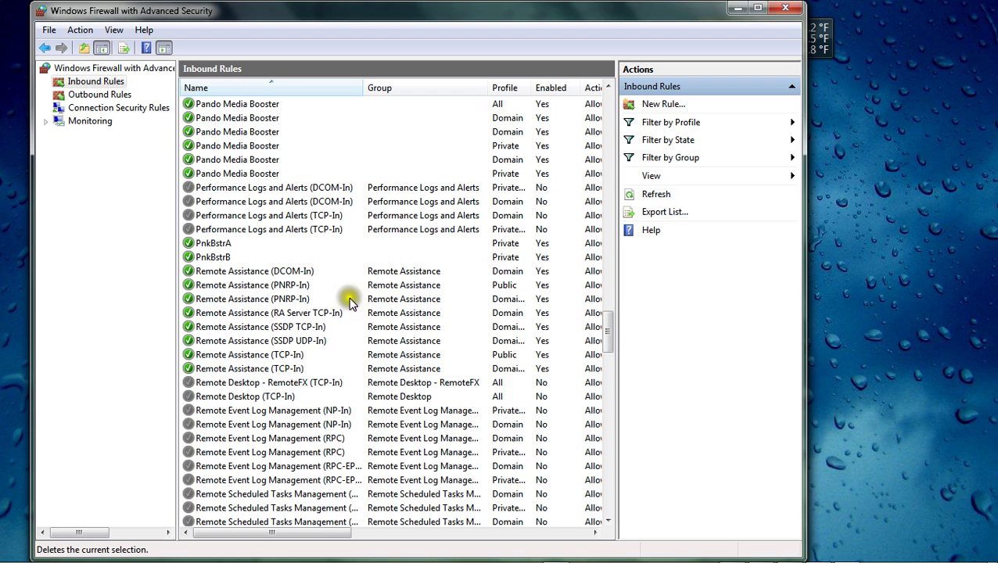